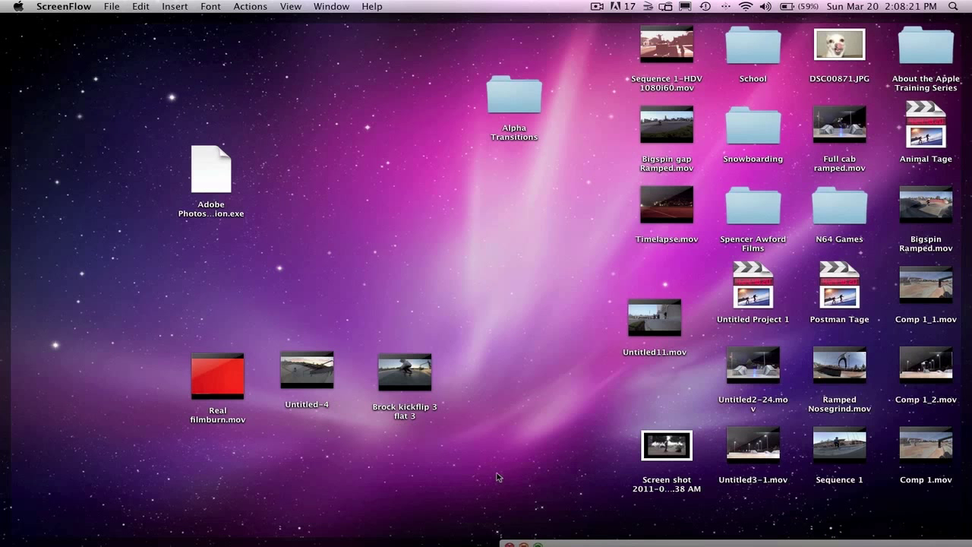
- Launch iMovie and delete the skate clips, red clip and transitions from My First Project
{"action": "mouse_move", "coordinate": [531, 535]}
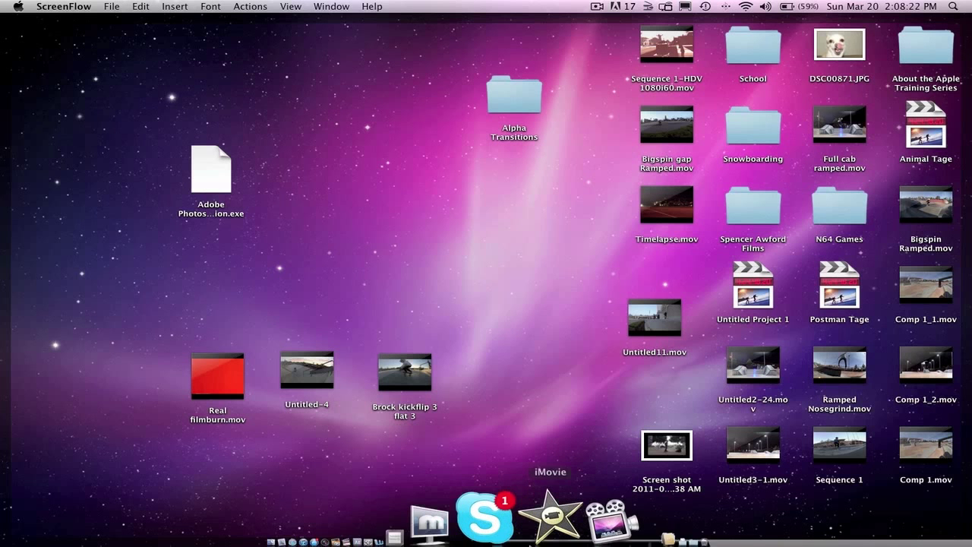
{"action": "left_click", "coordinate": [534, 523]}
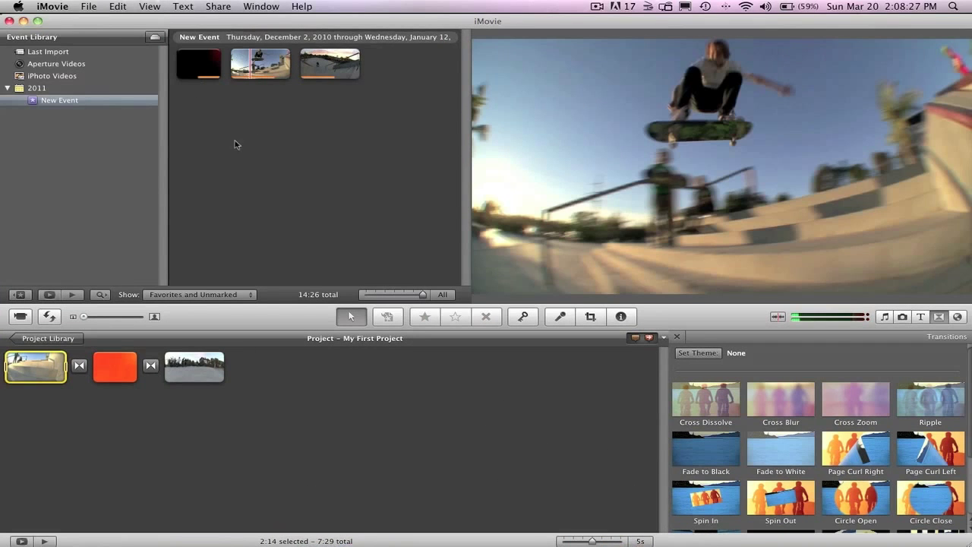
{"action": "left_click", "coordinate": [76, 376]}
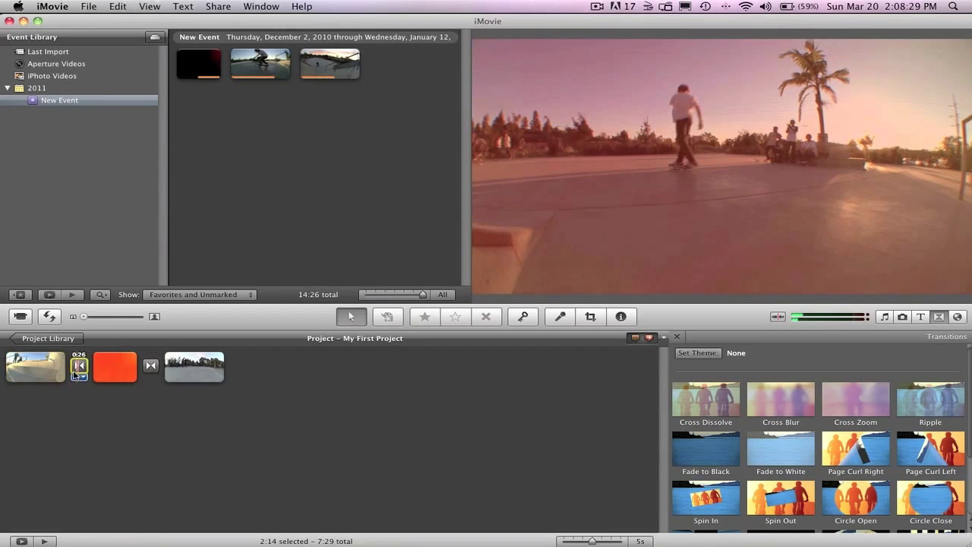
{"action": "left_click", "coordinate": [245, 426]}
{"action": "left_click", "coordinate": [27, 364]}
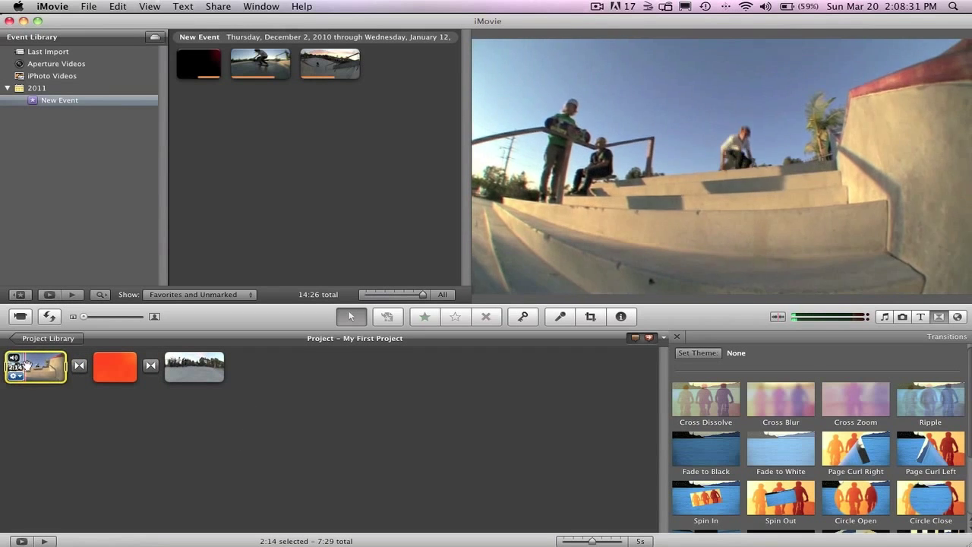
{"action": "key", "text": "Delete"}
{"action": "left_click", "coordinate": [81, 365]}
{"action": "key", "text": "Delete"}
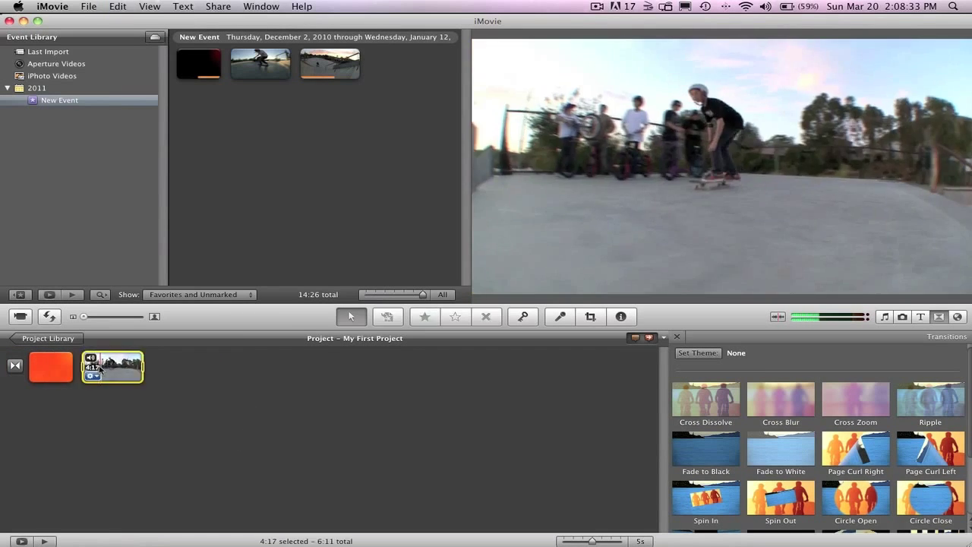
{"action": "key", "text": "Delete"}
{"action": "left_click", "coordinate": [30, 369]}
{"action": "key", "text": "Delete"}
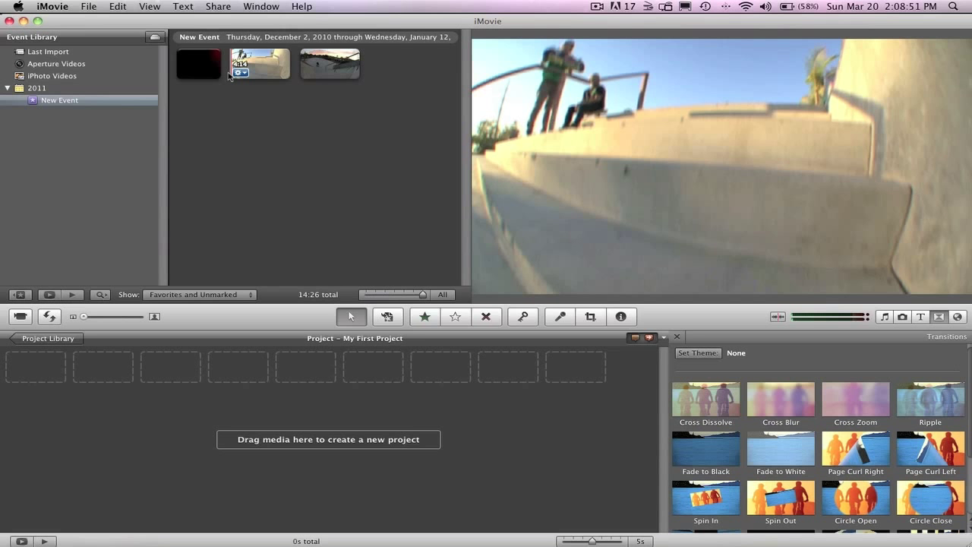
- Add a chosen range of the second skate clip, then a 2:04 range of the third, totalling 8:18
{"action": "left_click", "coordinate": [282, 71]}
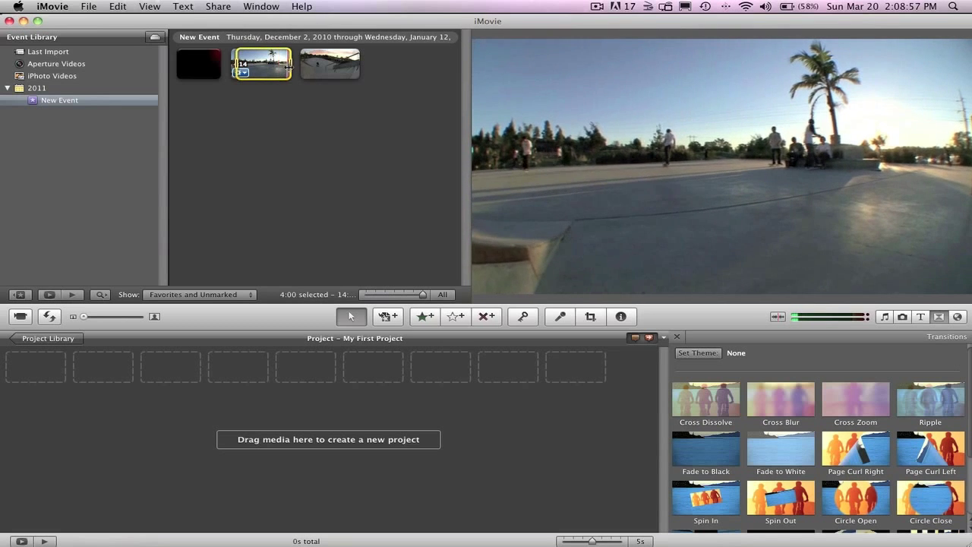
{"action": "left_click_drag", "start_coordinate": [289, 68], "coordinate": [35, 370]}
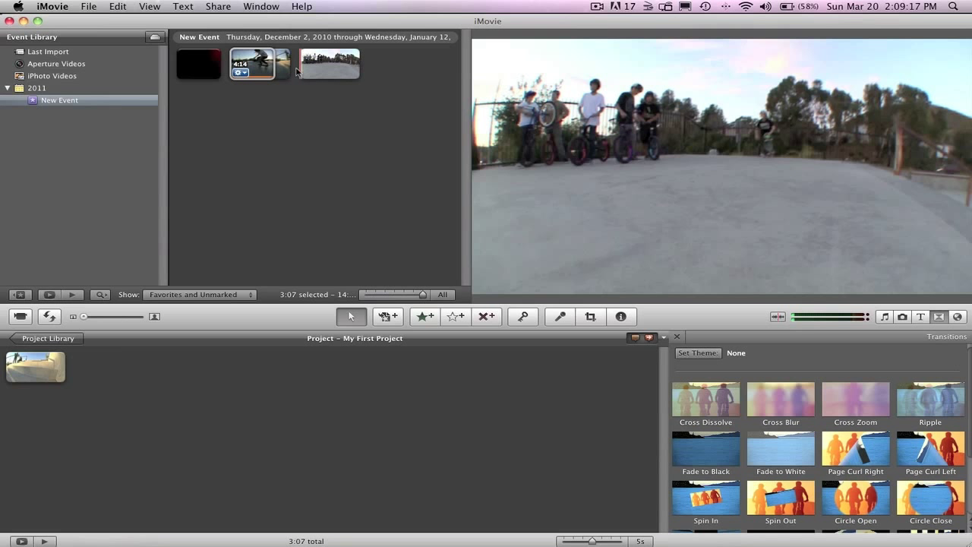
{"action": "key", "text": "space"}
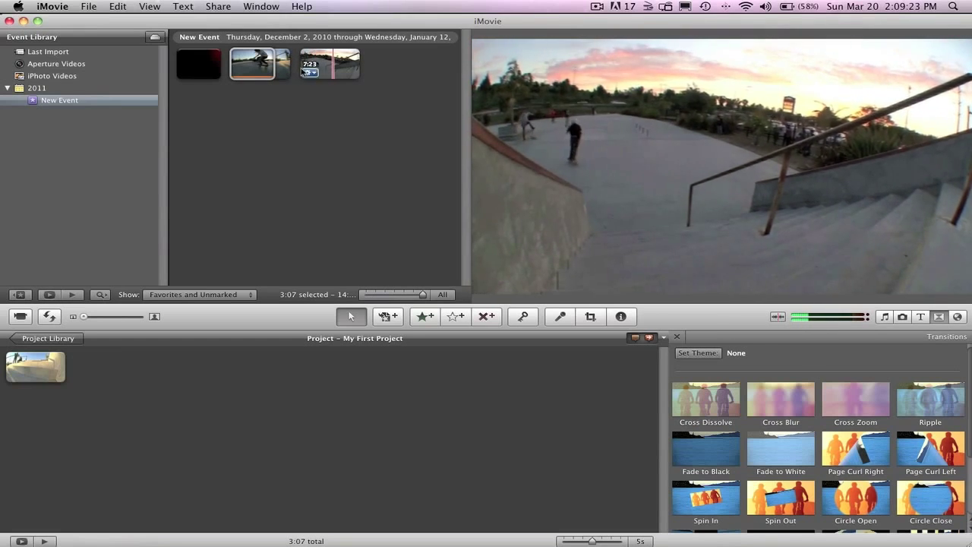
{"action": "left_click", "coordinate": [337, 68]}
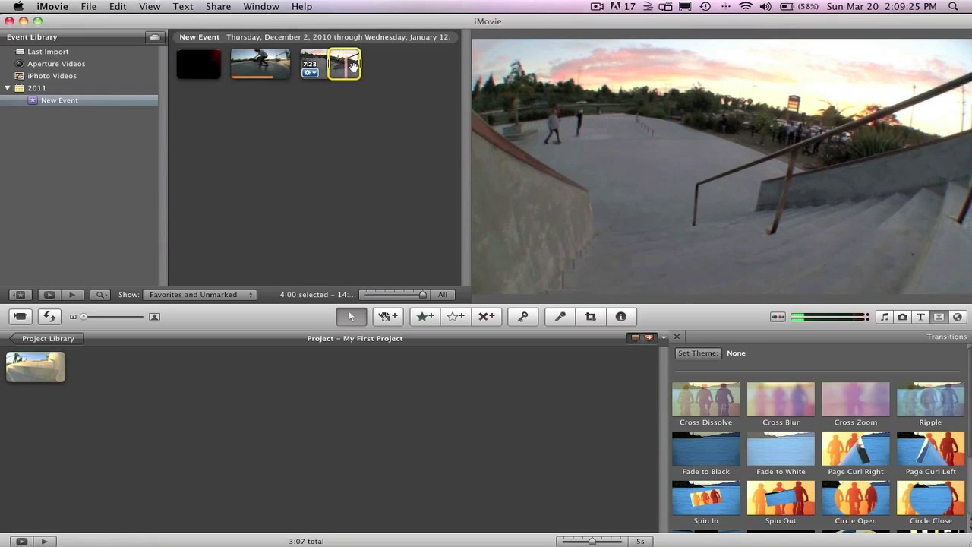
{"action": "left_click_drag", "start_coordinate": [360, 67], "coordinate": [195, 392]}
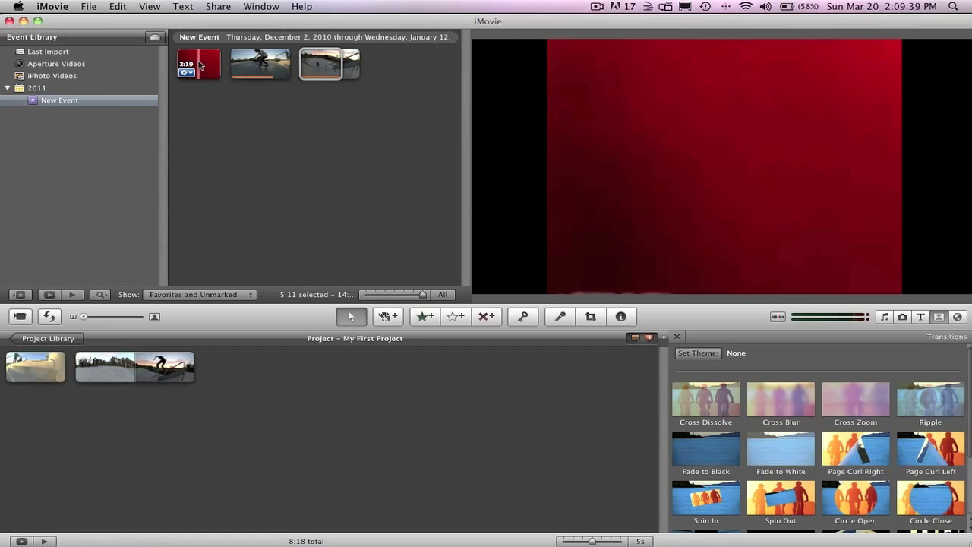
- Insert a section of the red film-burn clip between the two skate clips
{"action": "left_click", "coordinate": [200, 64]}
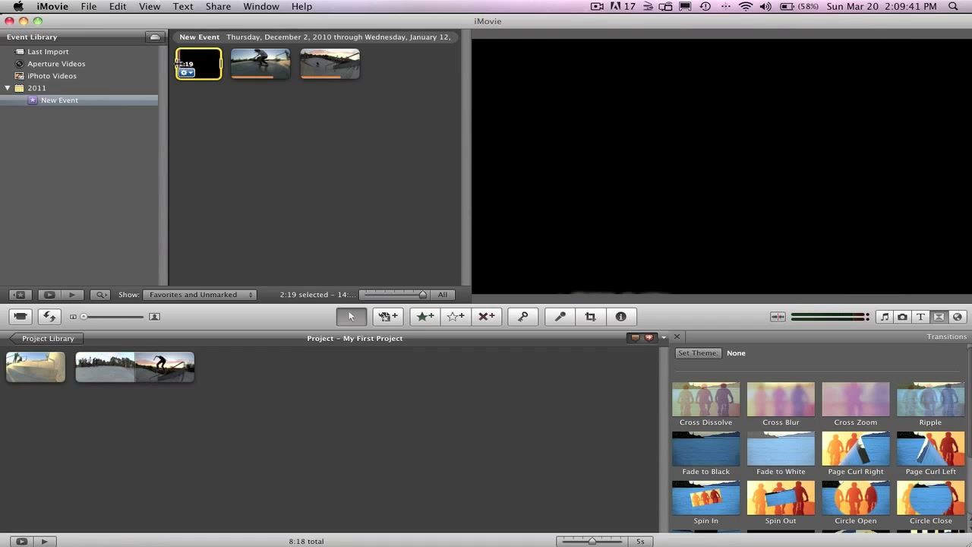
{"action": "left_click", "coordinate": [199, 63]}
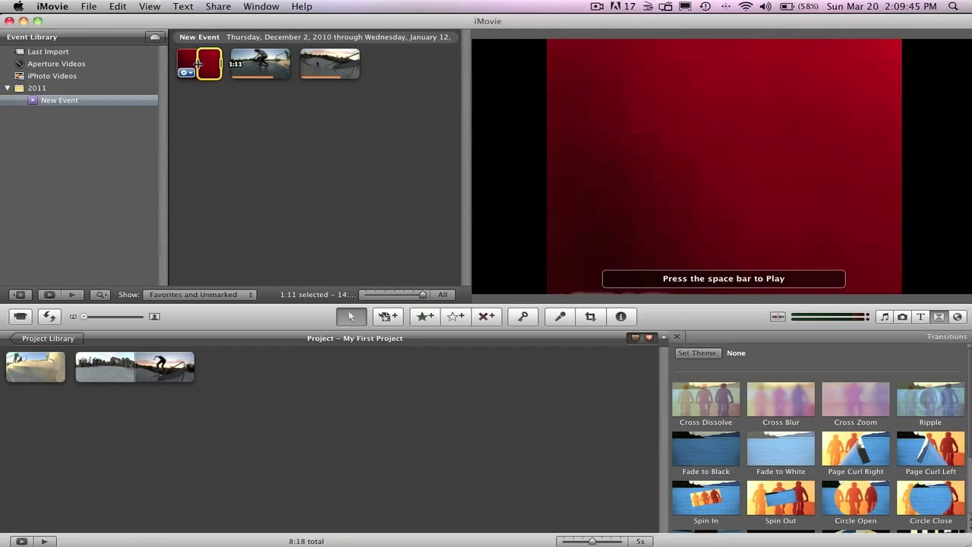
{"action": "left_click_drag", "start_coordinate": [198, 64], "coordinate": [76, 382]}
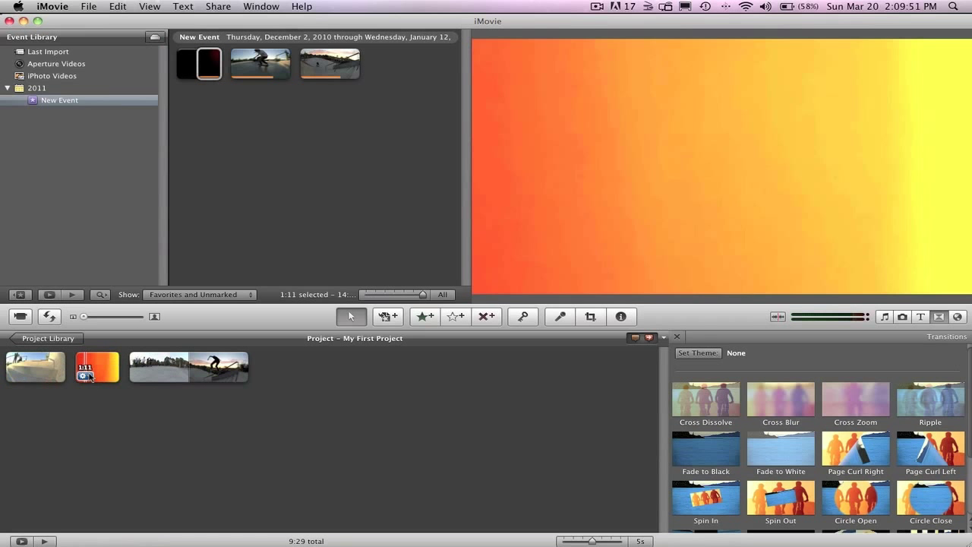
- Slow the film-burn clip to 75% speed in Clip Adjustments
{"action": "left_click", "coordinate": [83, 376]}
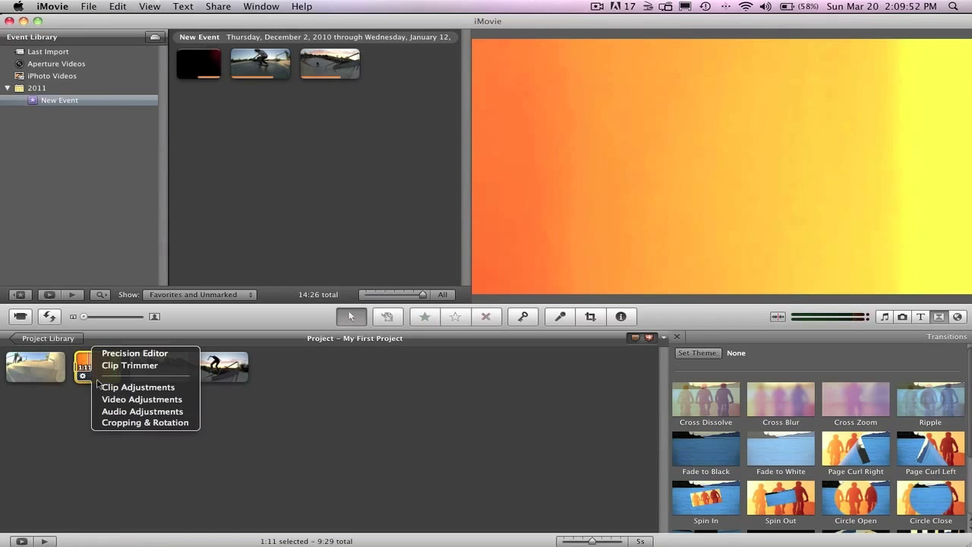
{"action": "left_click", "coordinate": [137, 387]}
{"action": "double_click", "coordinate": [520, 117]}
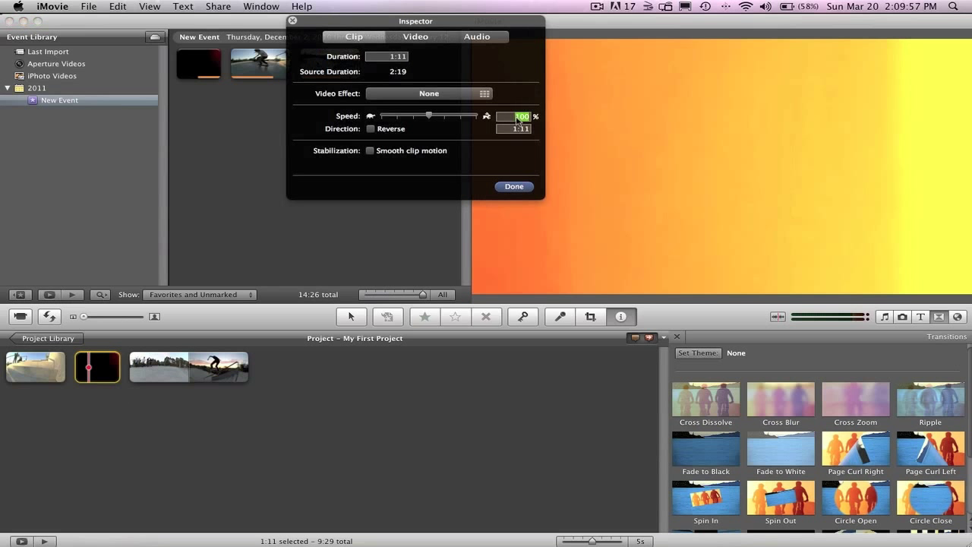
{"action": "type", "text": "75"}
{"action": "left_click", "coordinate": [513, 187]}
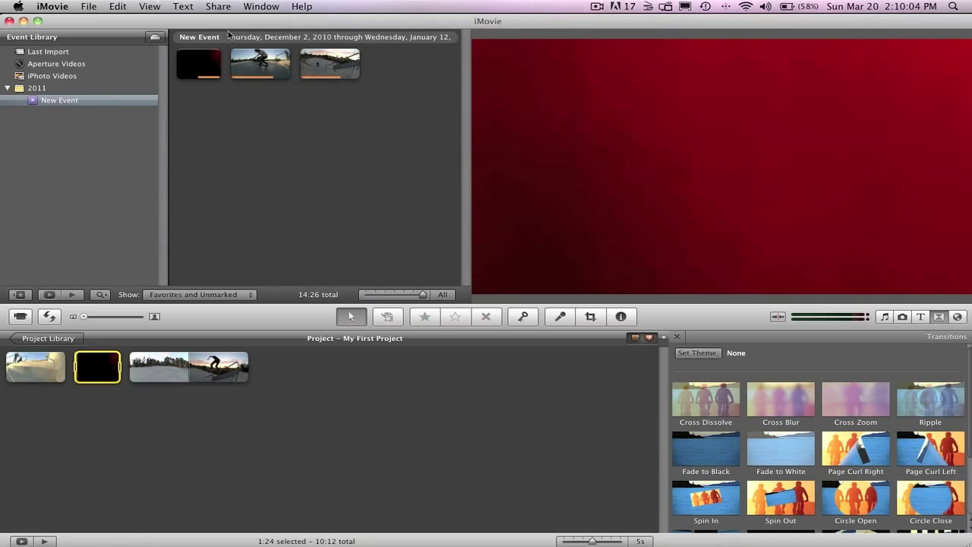
- Put Cross Dissolves on both sides of the red clip, set their duration to 1.0 s, and preview
{"action": "scroll", "coordinate": [858, 456], "scroll_direction": "down", "scroll_amount": 1}
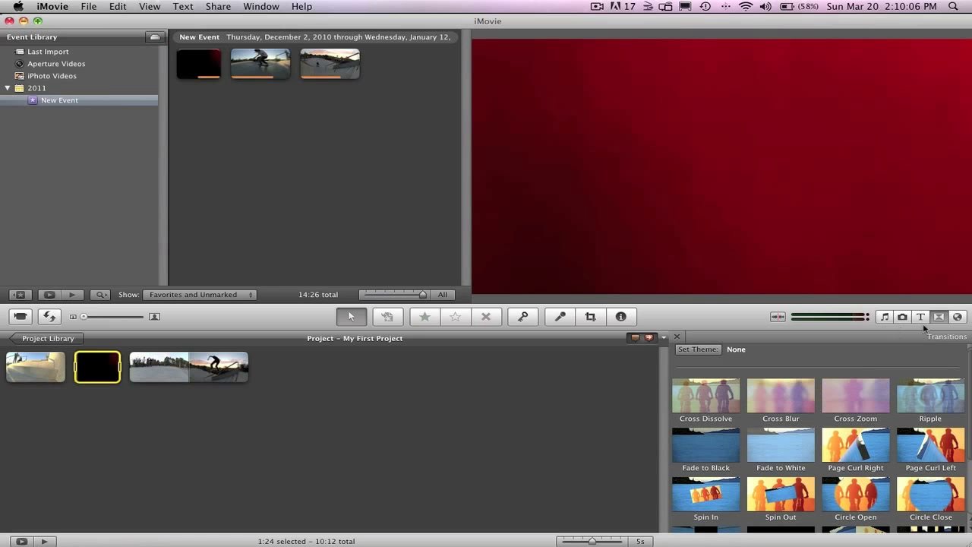
{"action": "left_click_drag", "start_coordinate": [723, 404], "coordinate": [152, 366]}
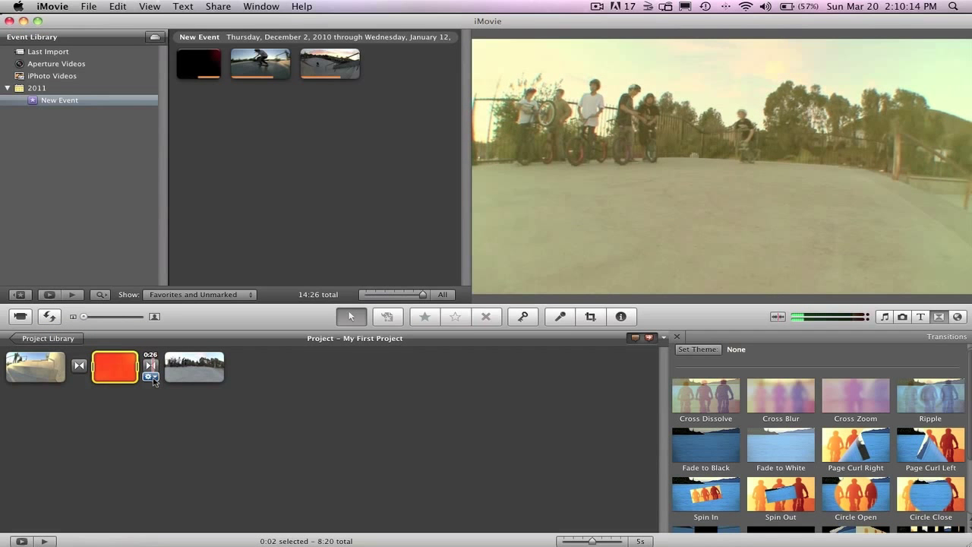
{"action": "left_click", "coordinate": [151, 377]}
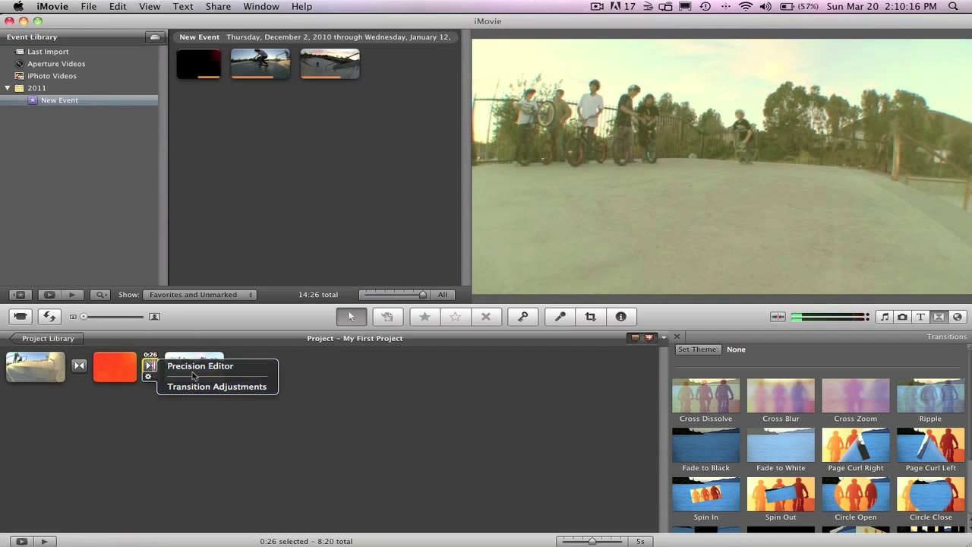
{"action": "left_click", "coordinate": [194, 387]}
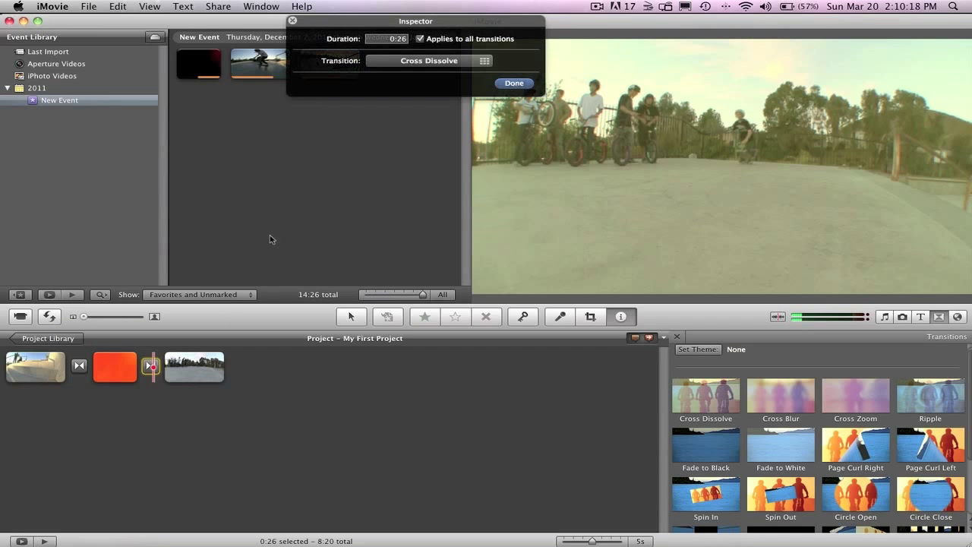
{"action": "left_click", "coordinate": [398, 40]}
{"action": "type", "text": "1"}
{"action": "type", "text": ".0"}
{"action": "key", "text": "Tab"}
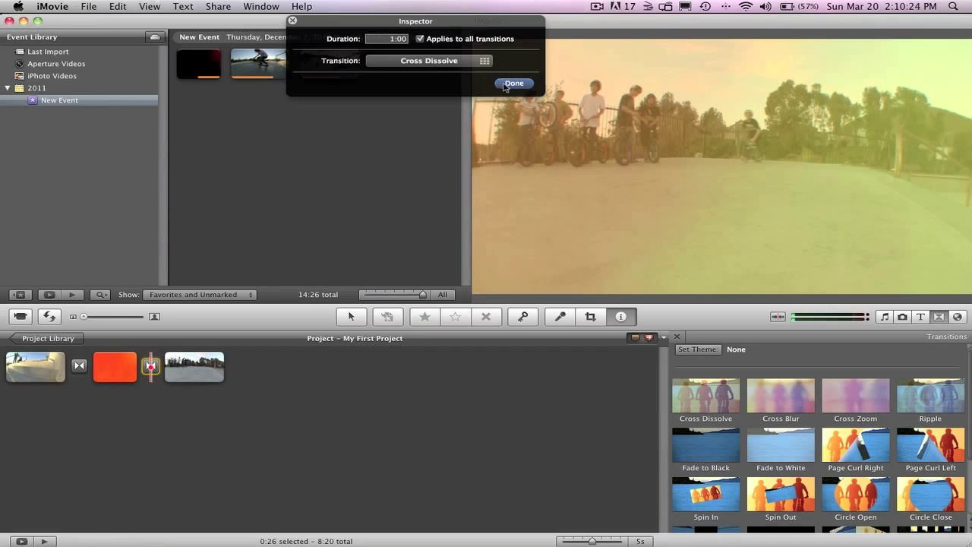
{"action": "left_click", "coordinate": [514, 83]}
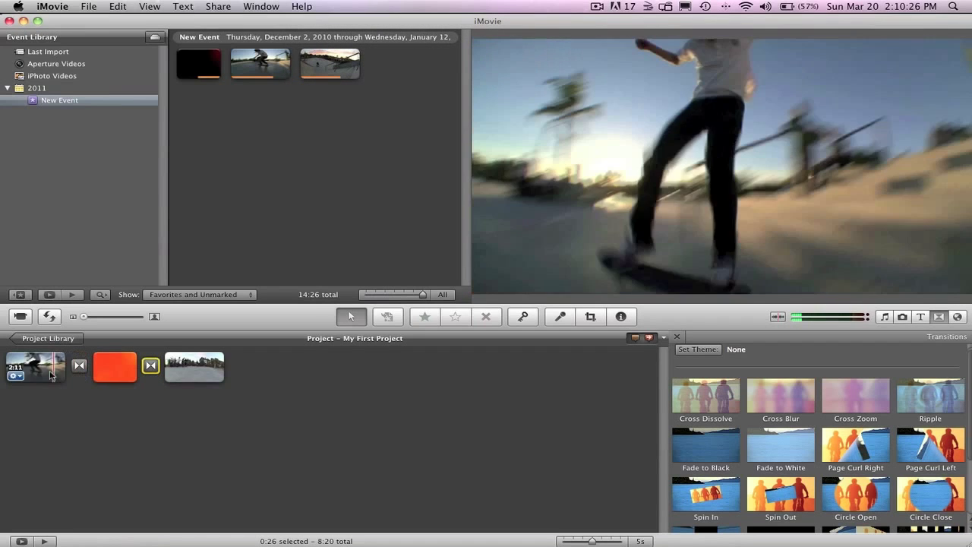
{"action": "key", "text": "space"}
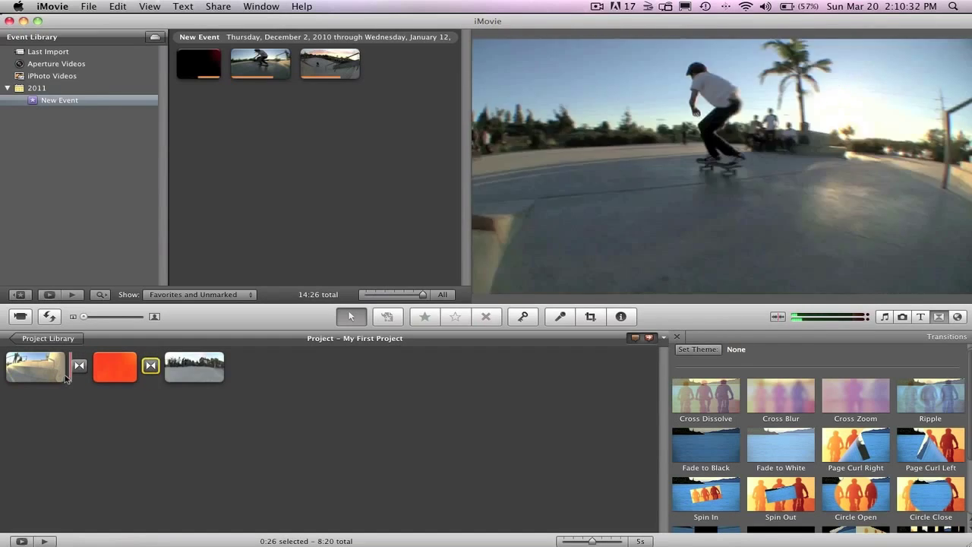
{"action": "left_click", "coordinate": [15, 376]}
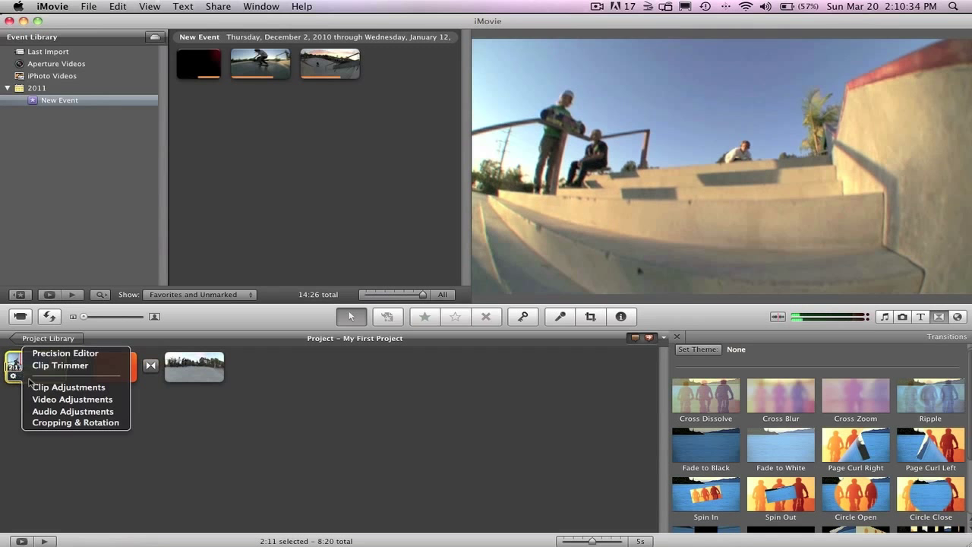
- Set the first skate clip's audio to a manual 1:00 fade-in and a manual 2:02 fade-out
{"action": "left_click", "coordinate": [54, 414]}
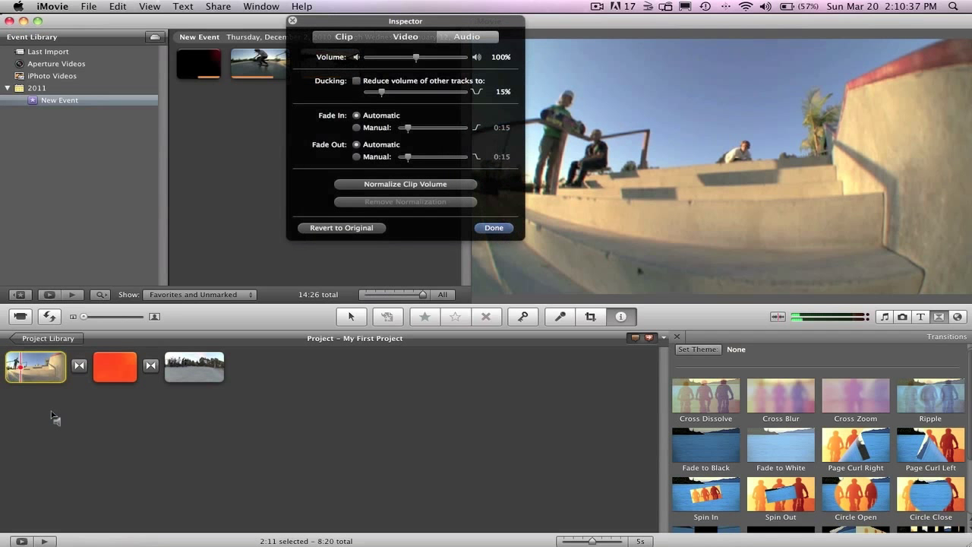
{"action": "left_click", "coordinate": [356, 127]}
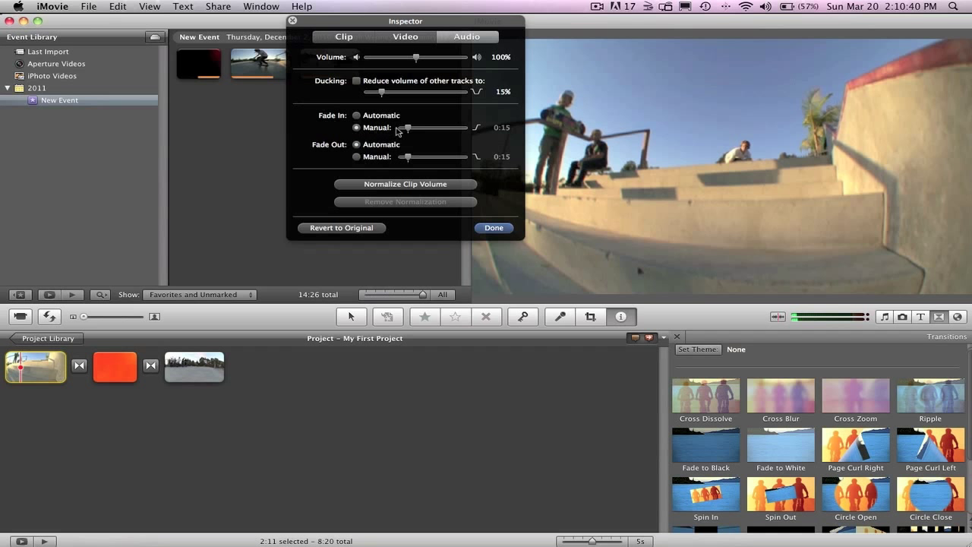
{"action": "left_click_drag", "start_coordinate": [407, 129], "coordinate": [425, 131]}
{"action": "left_click_drag", "start_coordinate": [426, 130], "coordinate": [414, 131]}
{"action": "left_click_drag", "start_coordinate": [408, 159], "coordinate": [428, 161]}
{"action": "left_click", "coordinate": [493, 227]}
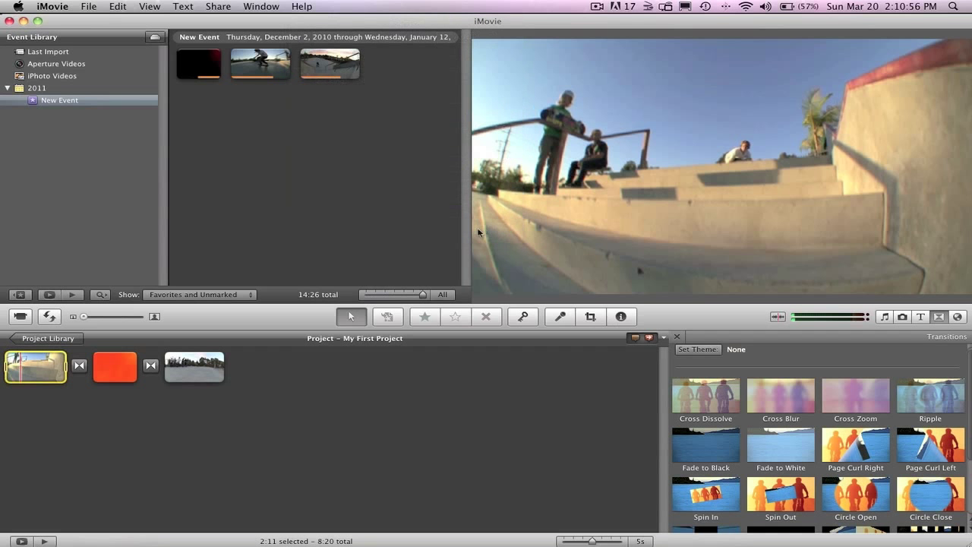
- Give the last skate clip's audio a manual 2:00 fade-in and a manual 1:00 fade-out
{"action": "left_click", "coordinate": [196, 370]}
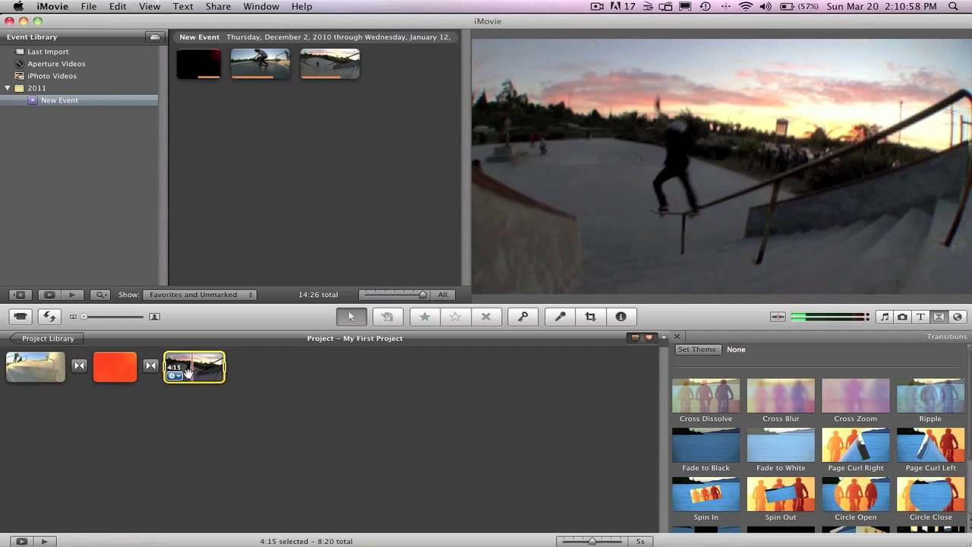
{"action": "left_click", "coordinate": [175, 375]}
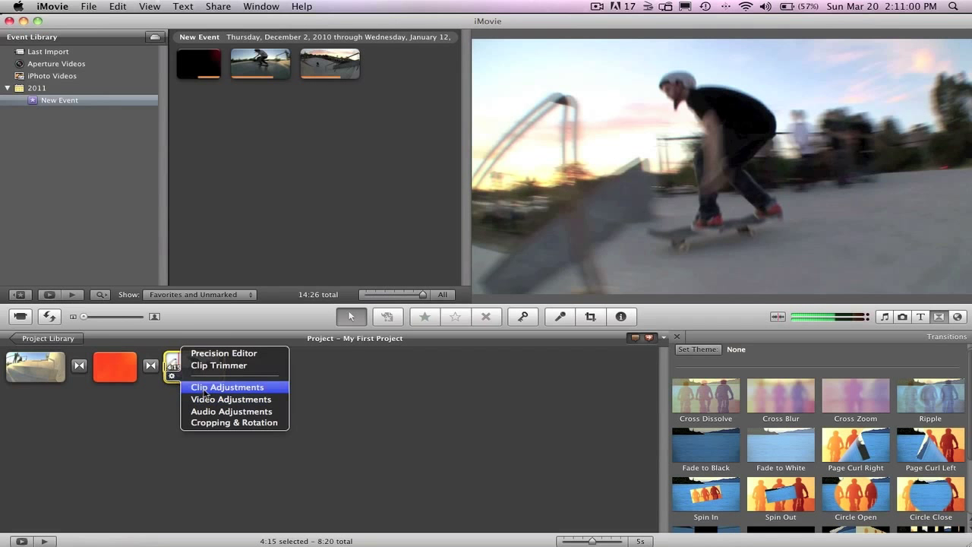
{"action": "left_click", "coordinate": [204, 389]}
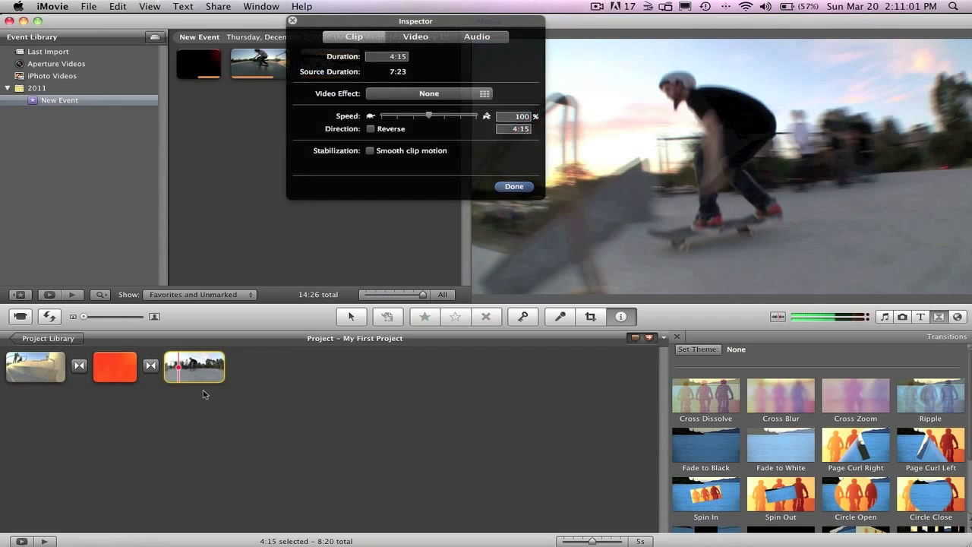
{"action": "left_click", "coordinate": [477, 36]}
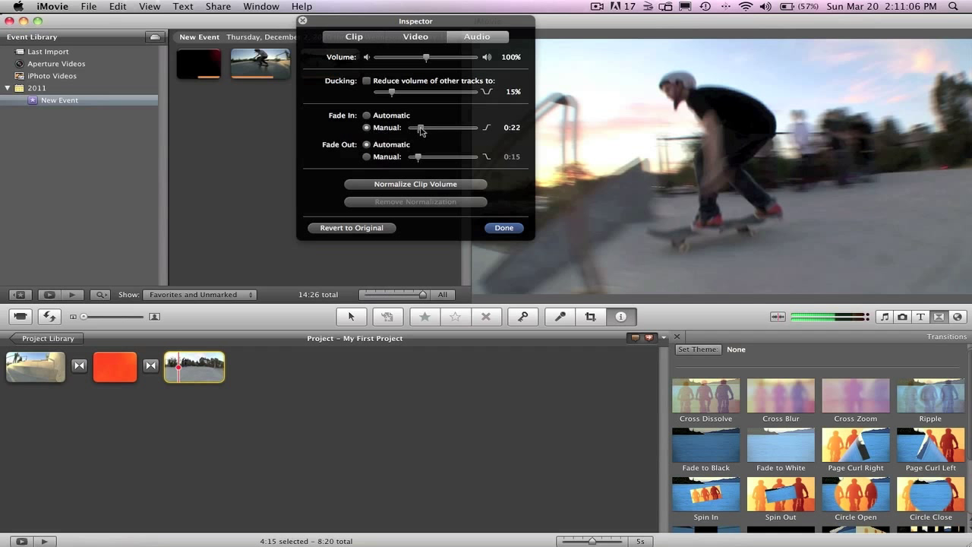
{"action": "left_click_drag", "start_coordinate": [422, 131], "coordinate": [437, 133]}
{"action": "left_click_drag", "start_coordinate": [421, 162], "coordinate": [426, 161]}
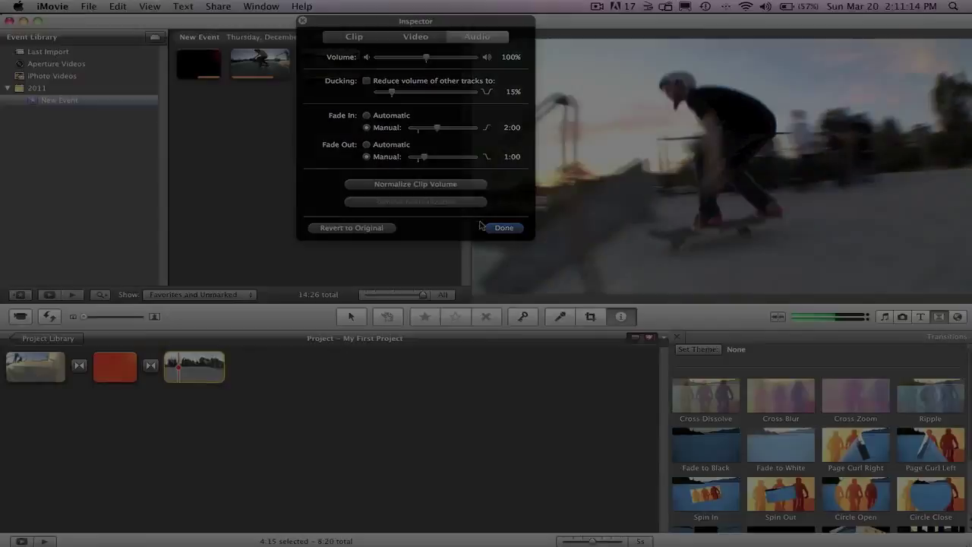